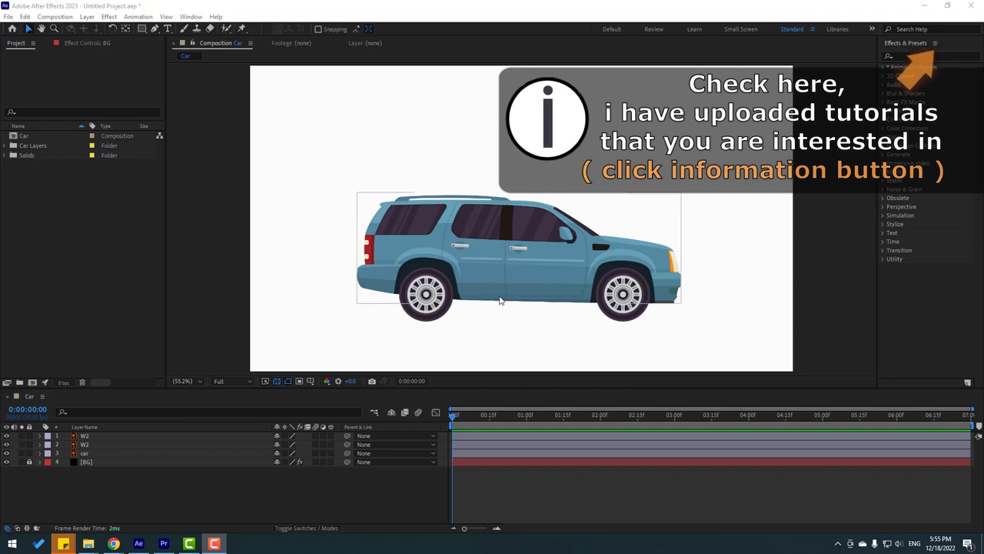
Step: Reveal the Rotation property on both wheel layers
{"action": "left_click", "coordinate": [87, 445]}
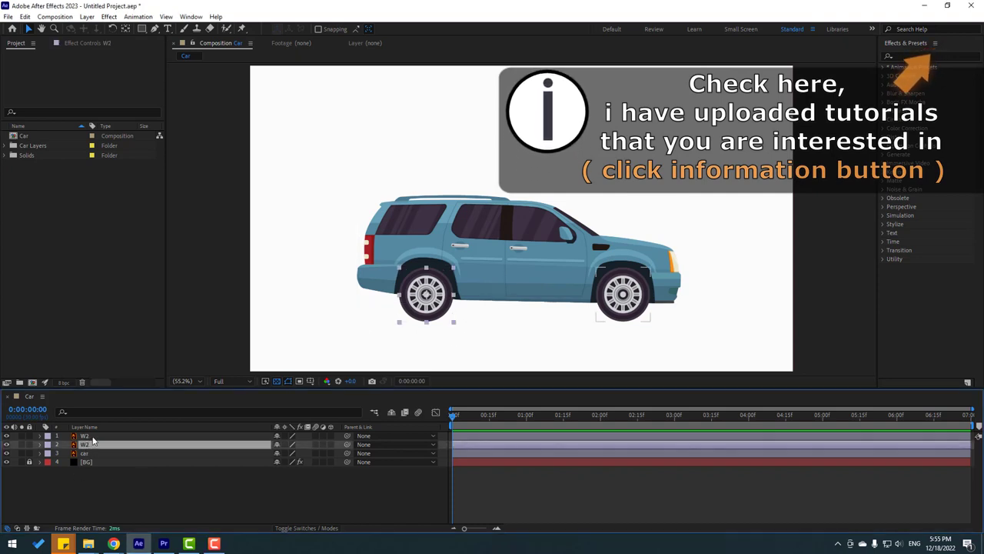
{"action": "left_click", "coordinate": [84, 435], "text": "shift"}
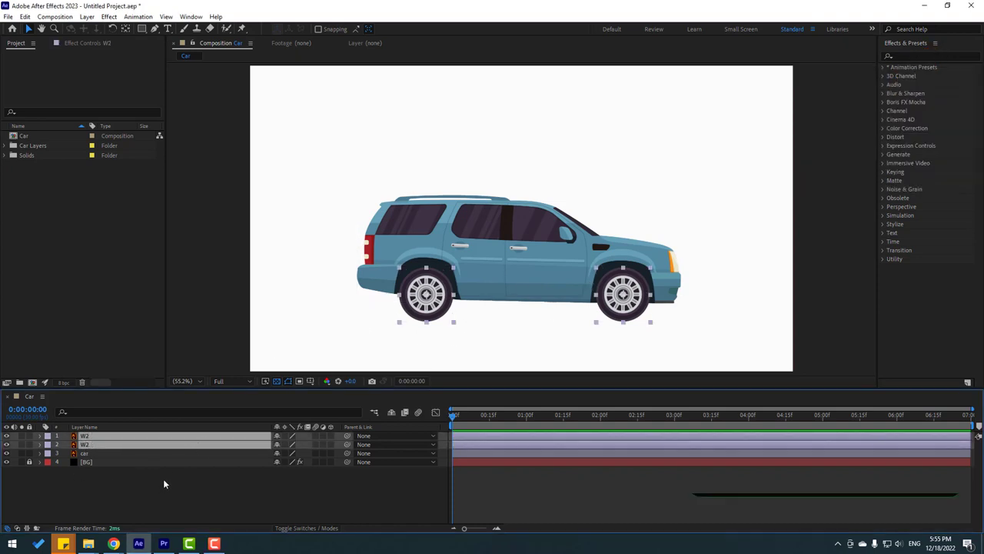
{"action": "key", "text": "r"}
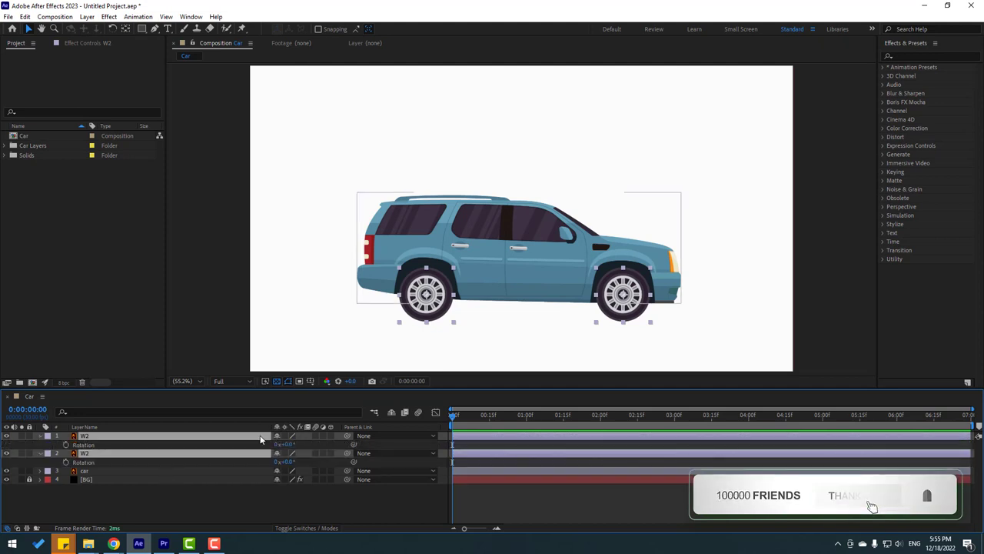
Step: Enlarge the timeline panel and show the car layer's Position property
{"action": "left_click_drag", "start_coordinate": [256, 388], "coordinate": [255, 321]}
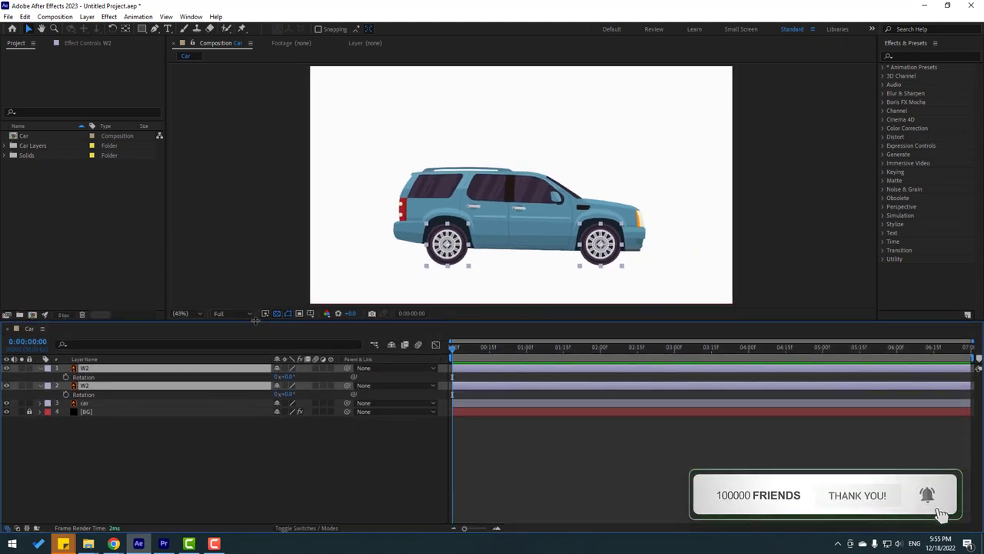
{"action": "left_click", "coordinate": [84, 404]}
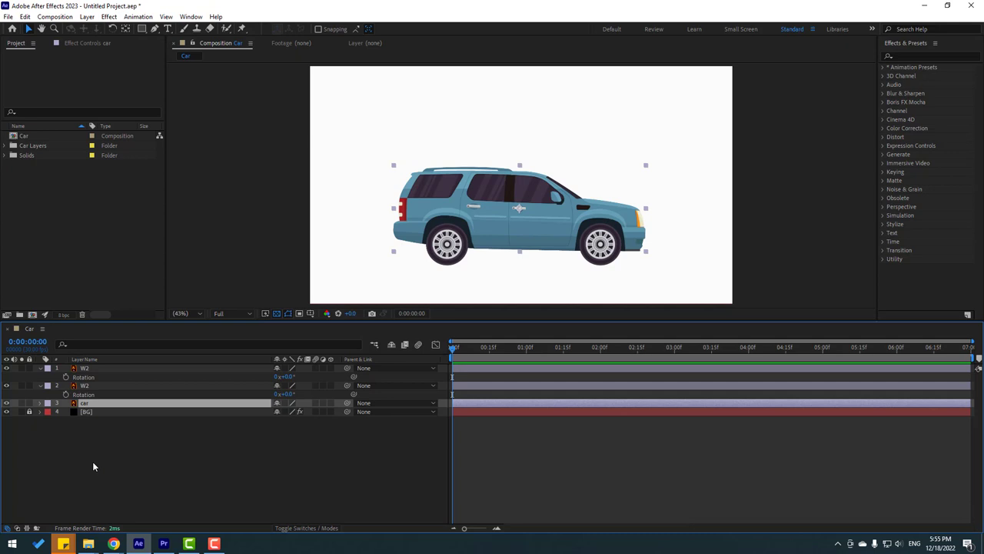
{"action": "key", "text": "p"}
{"action": "left_click", "coordinate": [93, 467]}
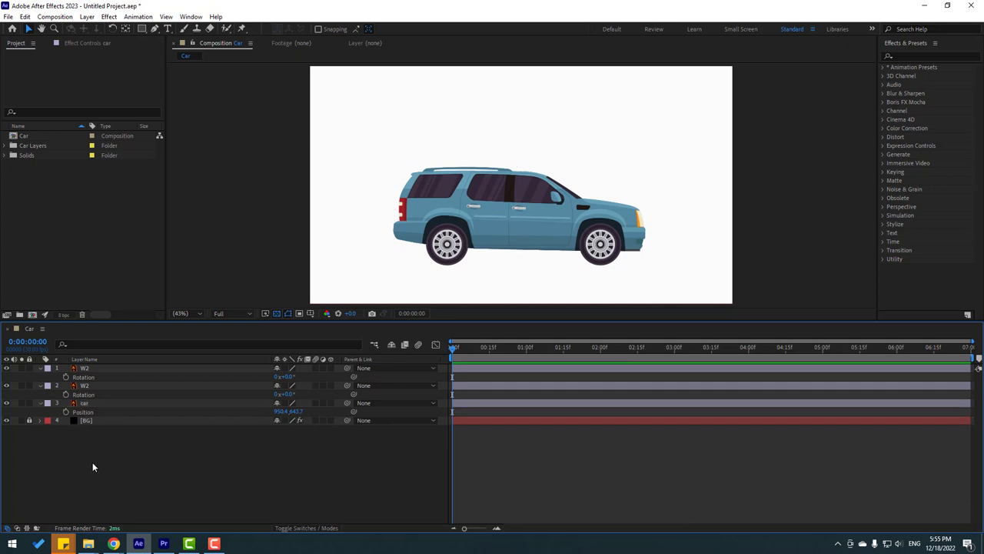
Step: Give the rear wheel's Rotation an expression pick-whipped to the car's Position, keeping position[0]
{"action": "left_click", "coordinate": [65, 394], "text": "alt"}
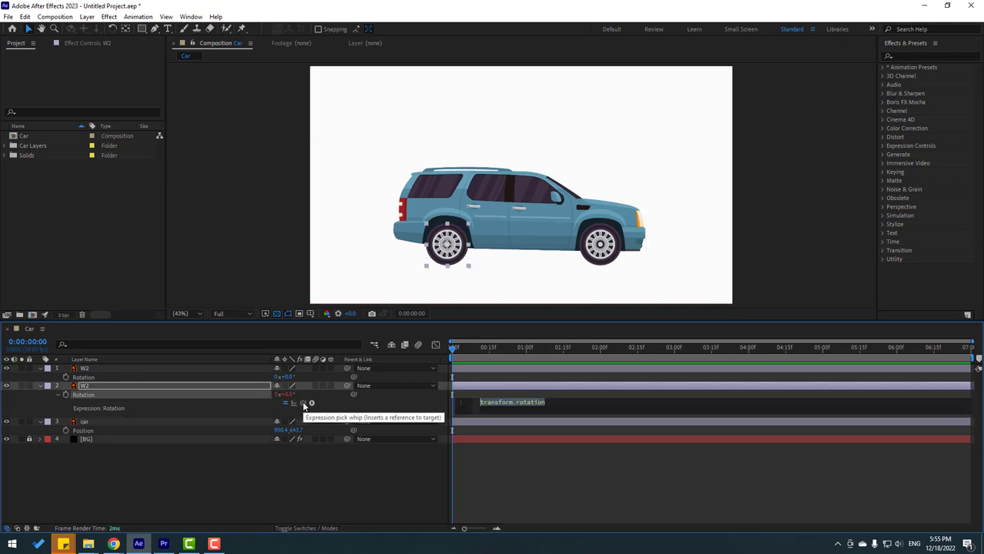
{"action": "left_click_drag", "start_coordinate": [304, 404], "coordinate": [79, 435]}
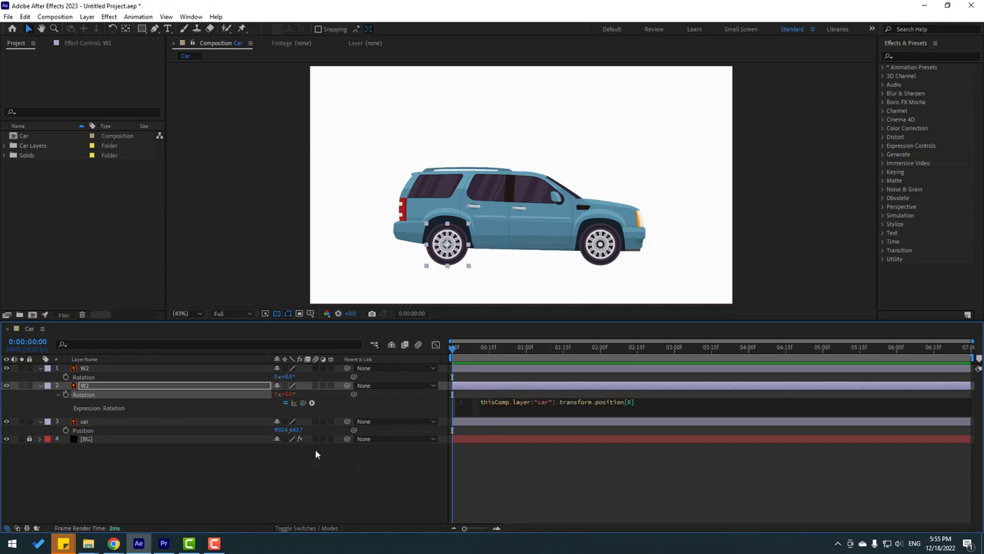
{"action": "left_click", "coordinate": [217, 484]}
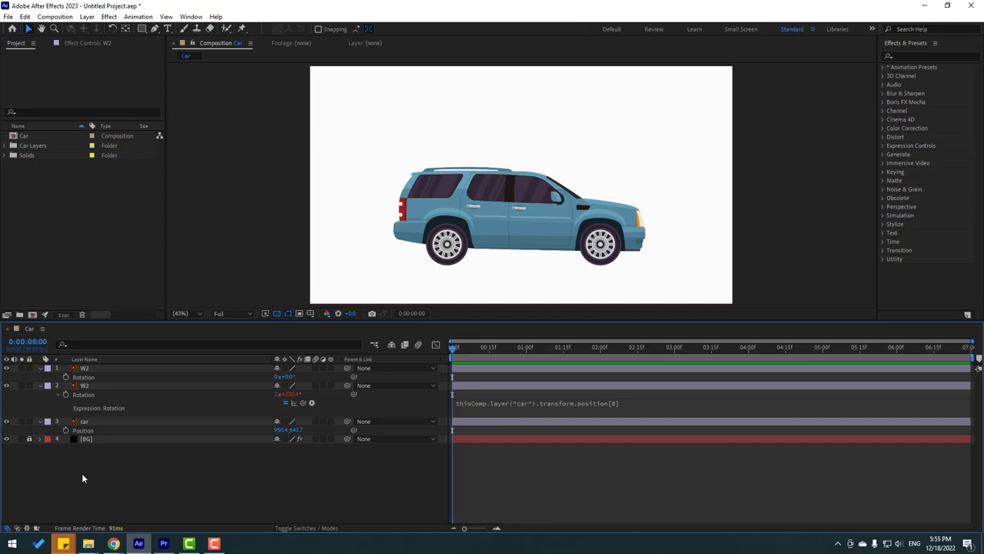
{"action": "left_click", "coordinate": [99, 371]}
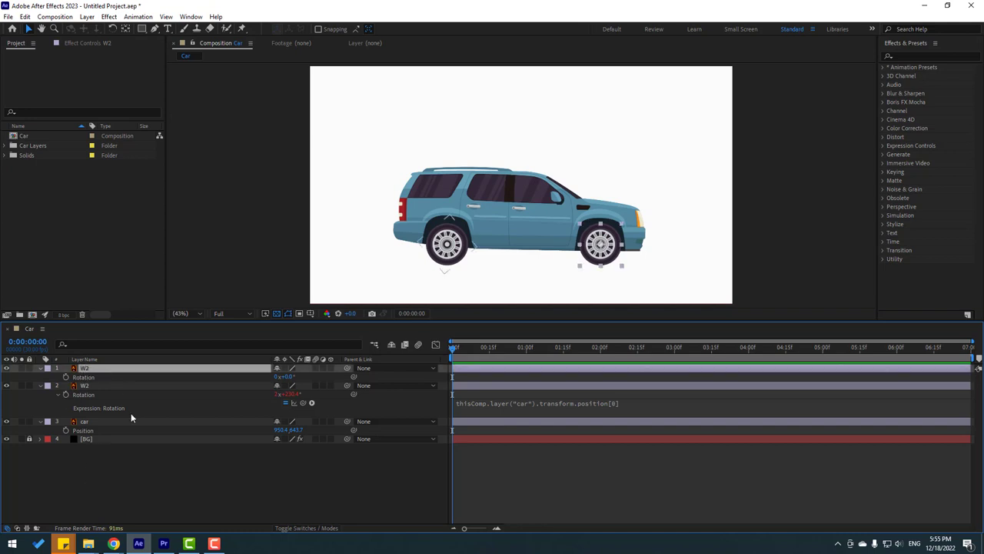
Step: Give the front wheel's Rotation the same position[0] expression linked to the car's Position
{"action": "left_click", "coordinate": [66, 378], "text": "alt"}
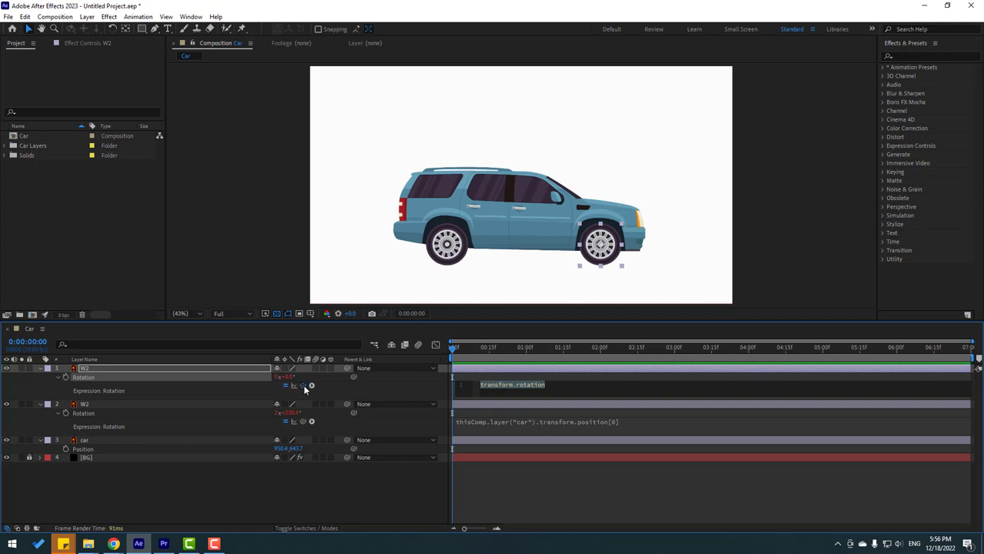
{"action": "left_click_drag", "start_coordinate": [297, 391], "coordinate": [81, 449]}
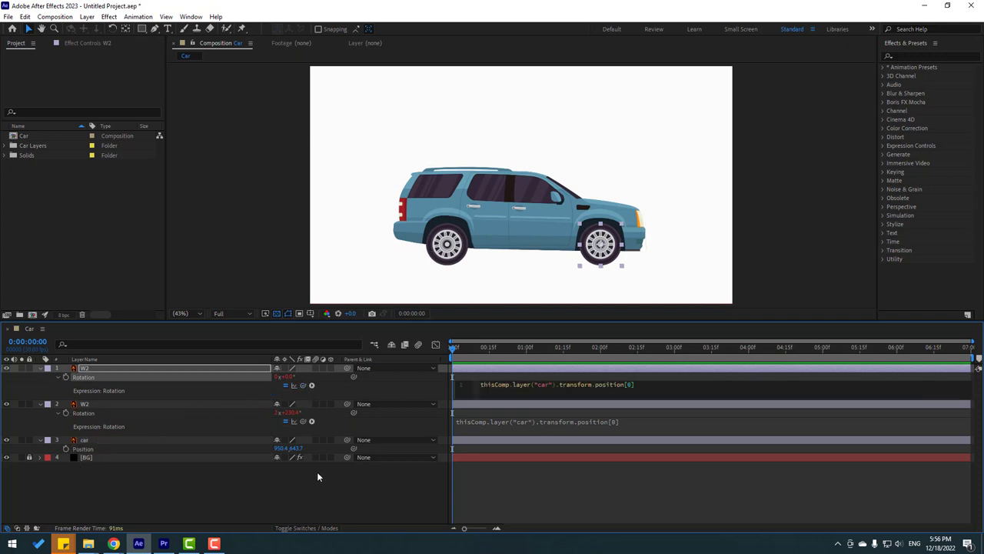
{"action": "left_click", "coordinate": [213, 494]}
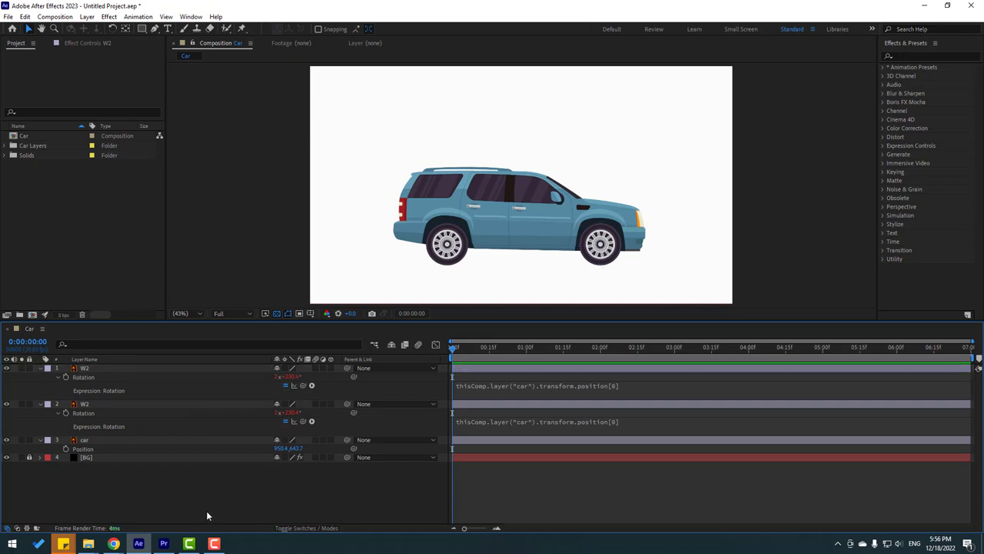
{"action": "left_click", "coordinate": [89, 442]}
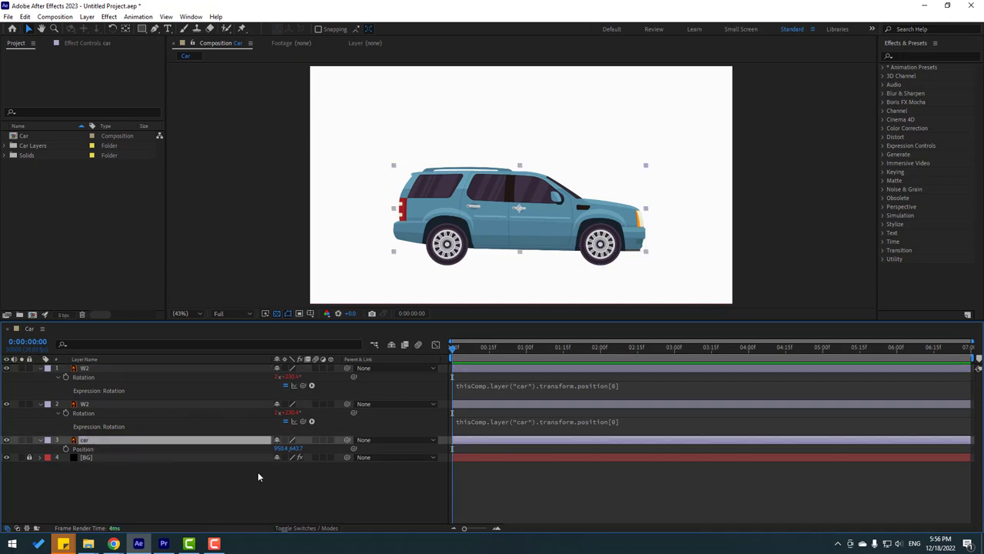
{"action": "mouse_move", "coordinate": [279, 453]}
{"action": "left_mouse_down"}
{"action": "mouse_move", "coordinate": [149, 466]}
{"action": "mouse_move", "coordinate": [331, 464]}
{"action": "left_mouse_up"}
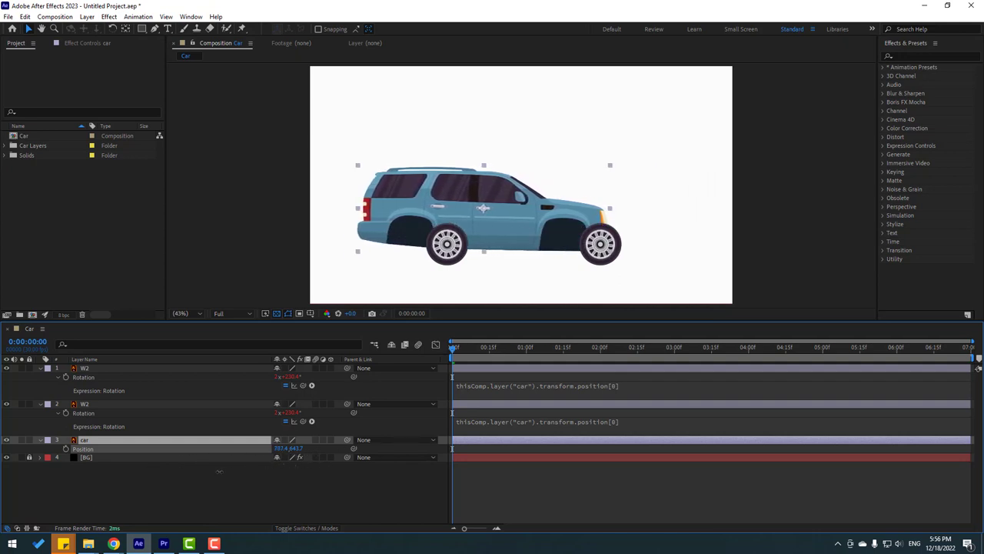
{"action": "left_click", "coordinate": [236, 473]}
Step: Parent both W2 wheel layers to the car layer, then collapse the wheel layers
{"action": "left_click", "coordinate": [85, 404]}
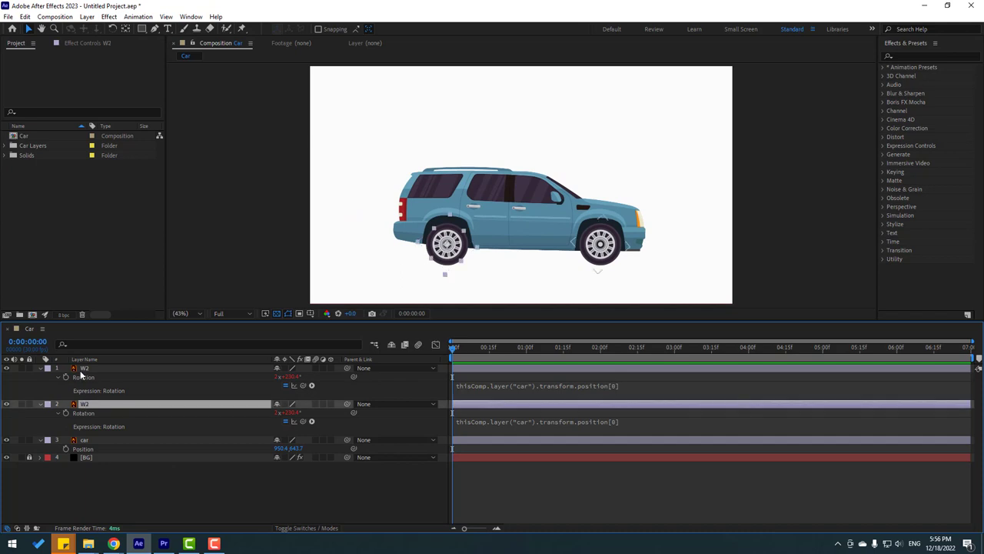
{"action": "left_click", "coordinate": [100, 370], "text": "shift"}
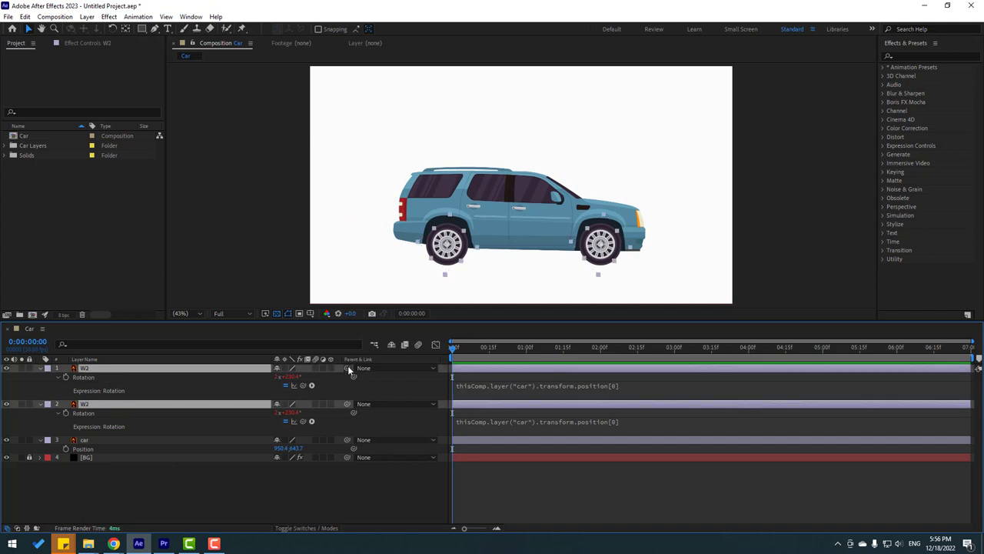
{"action": "left_click_drag", "start_coordinate": [265, 369], "coordinate": [80, 439]}
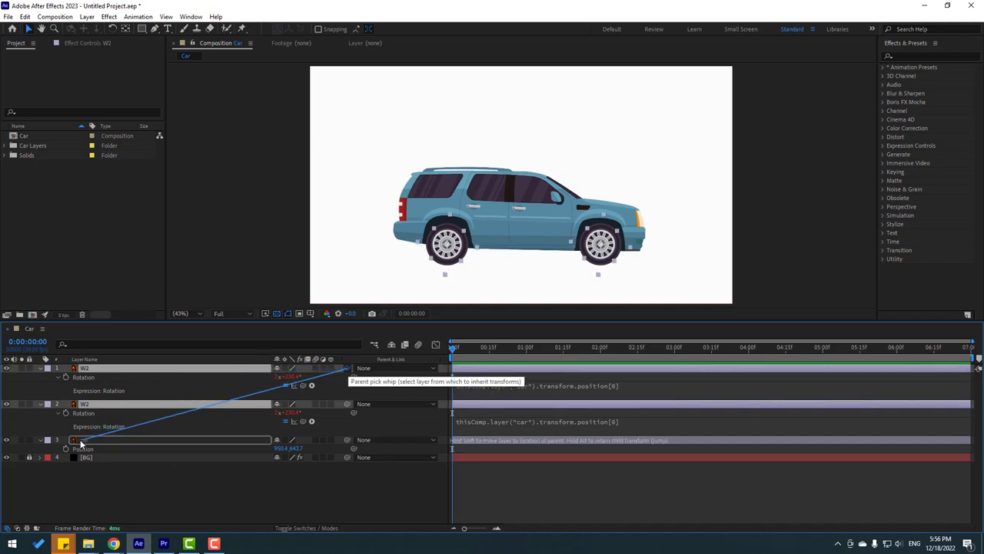
{"action": "left_click", "coordinate": [105, 482]}
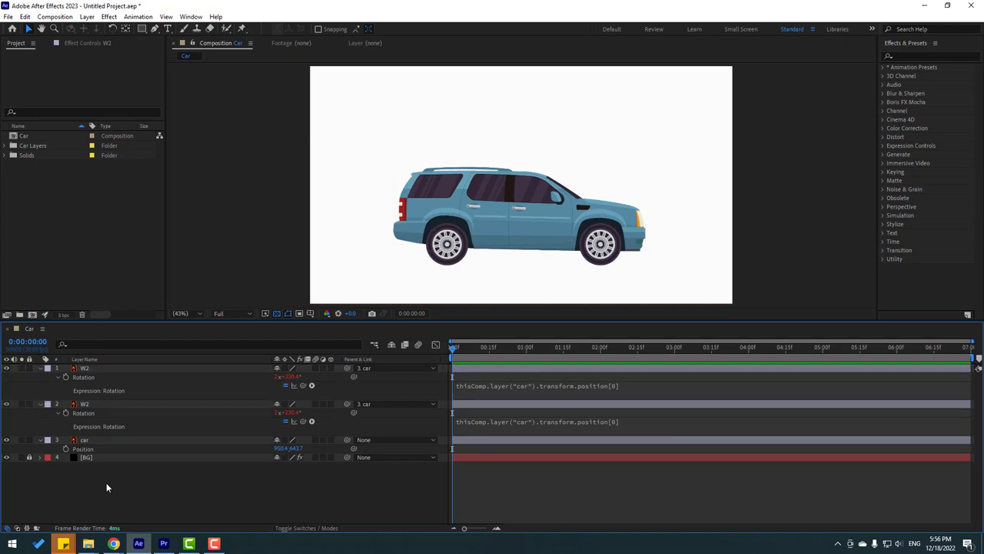
{"action": "left_click", "coordinate": [40, 368]}
{"action": "left_click", "coordinate": [40, 377]}
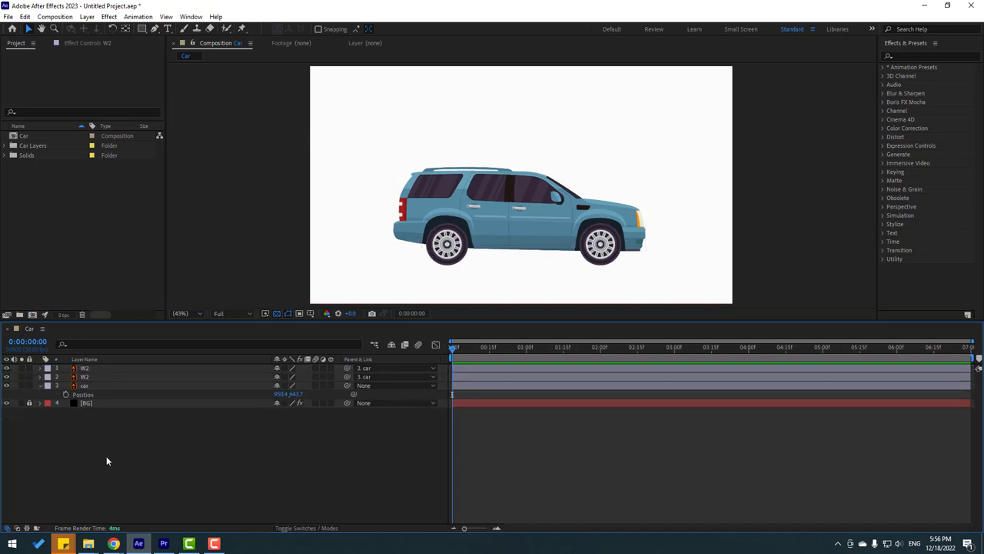
{"action": "left_click", "coordinate": [86, 386]}
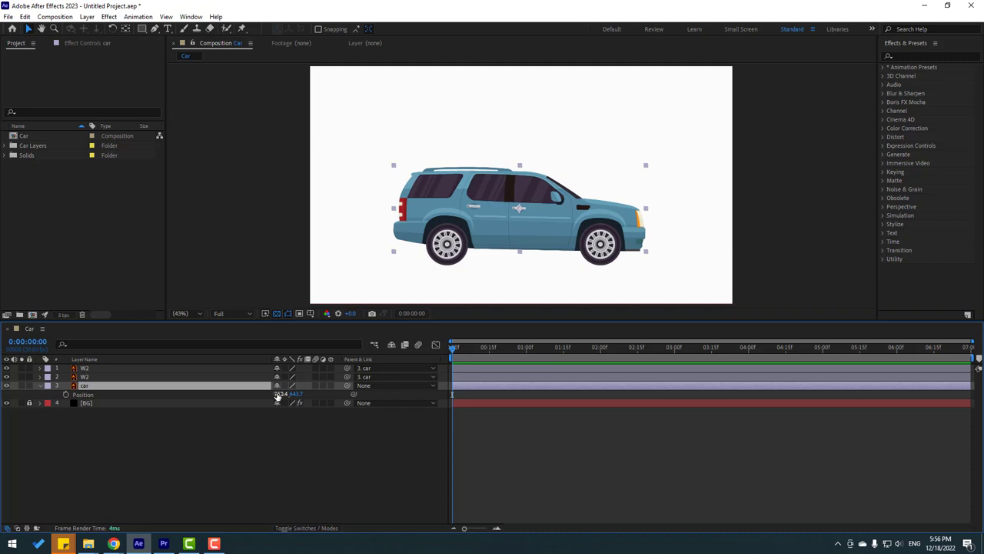
Step: Scrub the car's Position X to about 590.4, at the left edge of the frame
{"action": "left_click_drag", "start_coordinate": [278, 396], "coordinate": [381, 396]}
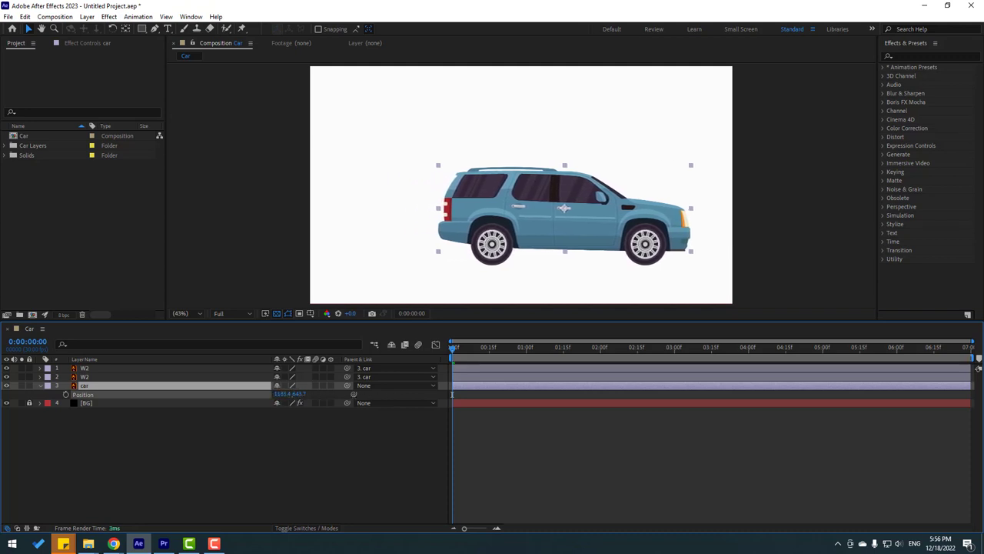
{"action": "left_click_drag", "start_coordinate": [381, 396], "coordinate": [411, 403]}
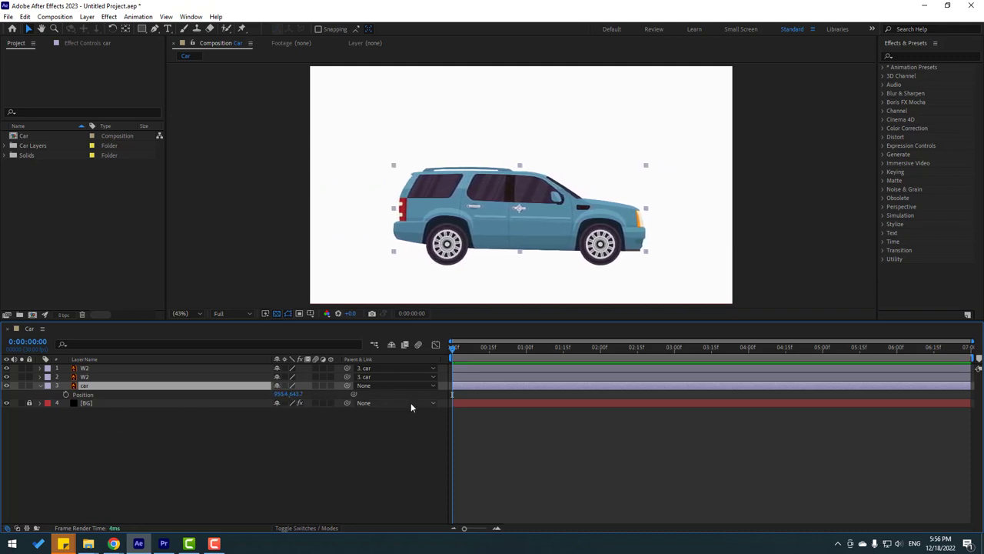
{"action": "left_click_drag", "start_coordinate": [282, 397], "coordinate": [124, 428]}
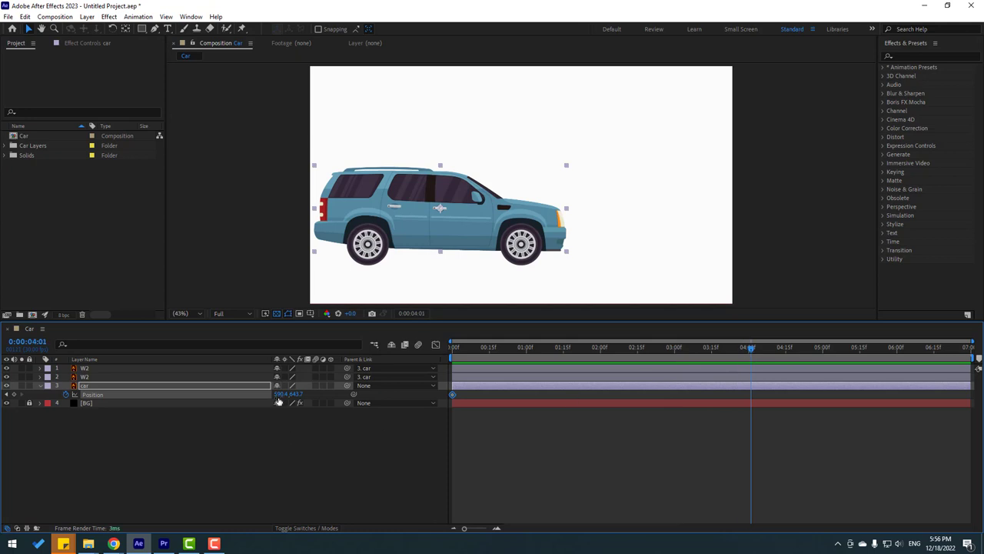
Step: Move the car to the right for an ending keyframe and end the work area there
{"action": "left_click_drag", "start_coordinate": [279, 396], "coordinate": [647, 402]}
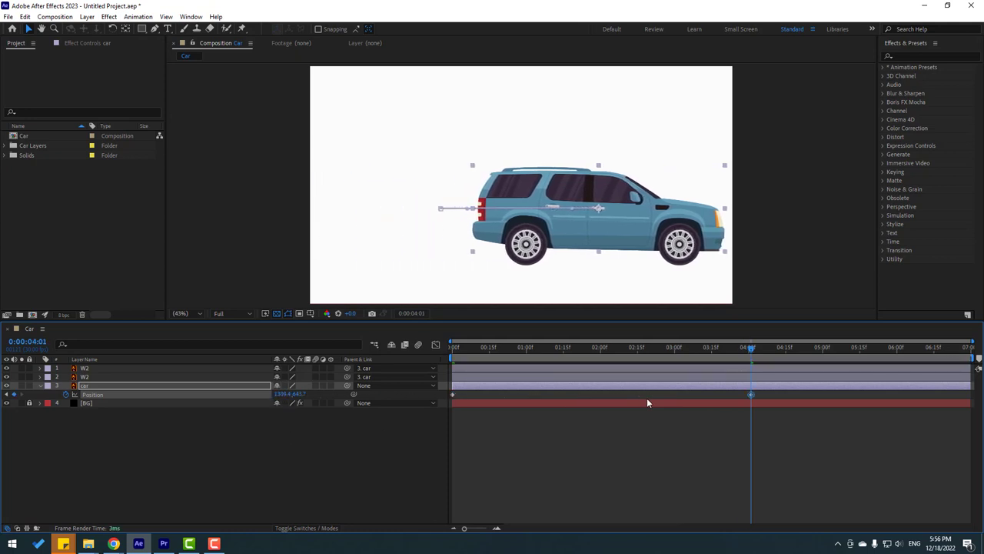
{"action": "key", "text": "n"}
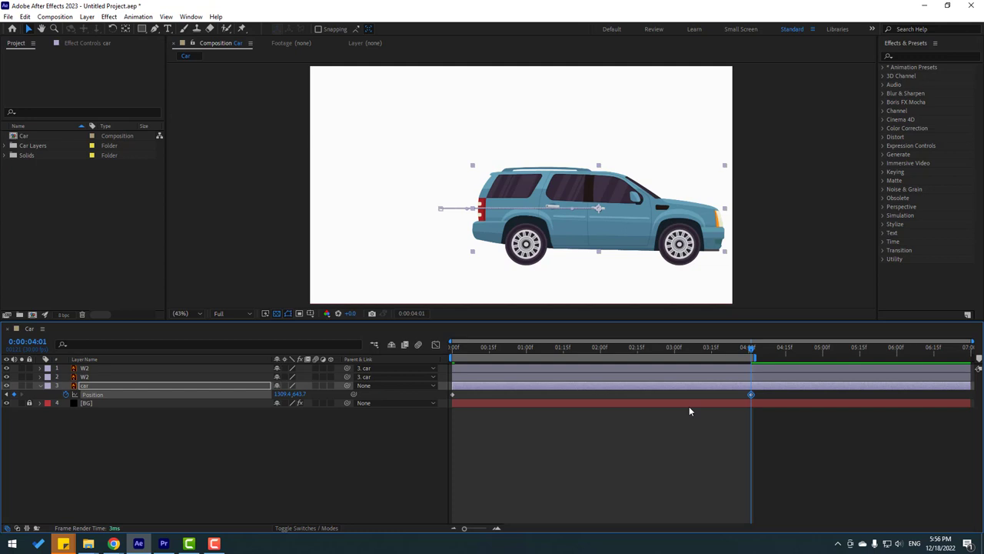
{"action": "left_click", "coordinate": [626, 440]}
Step: Preview the drive, scrub to frame 1:21, and select both wheel layers
{"action": "key", "text": "space"}
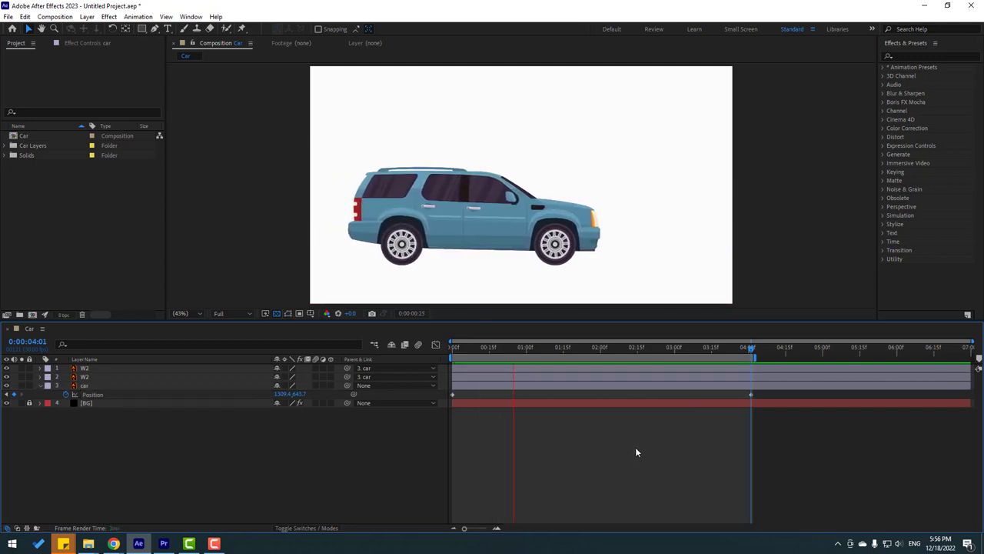
{"action": "left_click", "coordinate": [464, 350]}
{"action": "left_click_drag", "start_coordinate": [490, 348], "coordinate": [579, 347]}
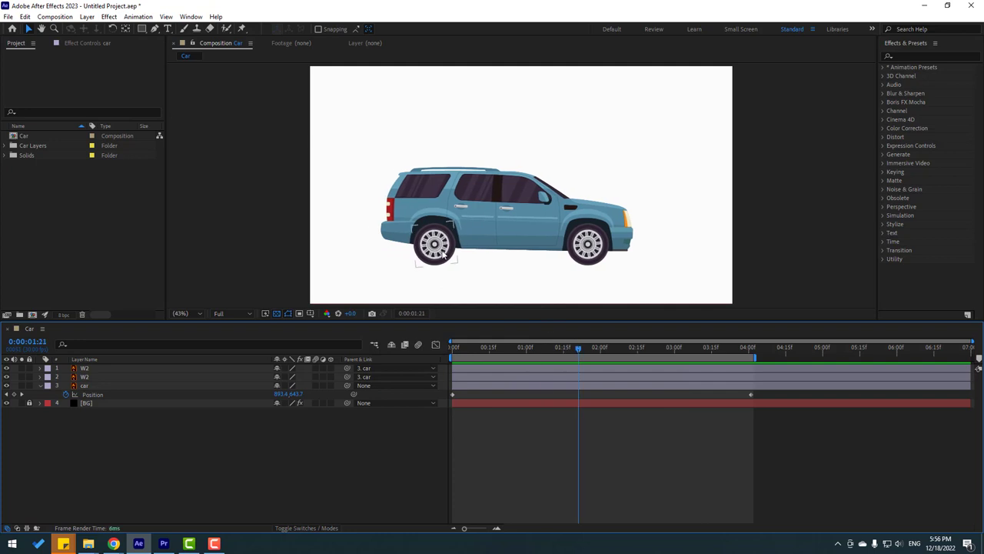
{"action": "left_click", "coordinate": [88, 377]}
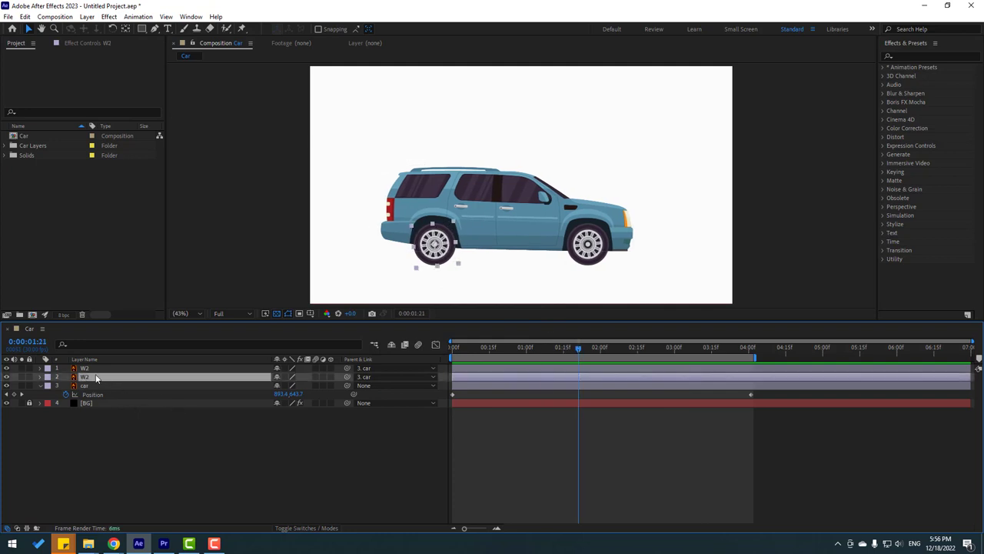
{"action": "left_click", "coordinate": [91, 368], "text": "ctrl"}
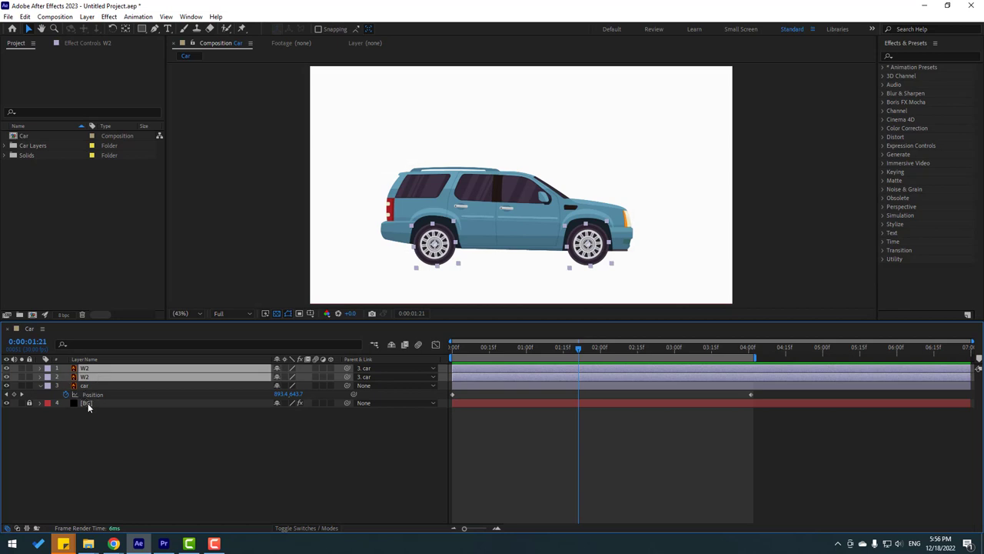
Step: Show both wheels' rotation expressions, append +10 to the front wheel's, and preview
{"action": "key", "text": "alt+shift+r"}
{"action": "left_click", "coordinate": [118, 484]}
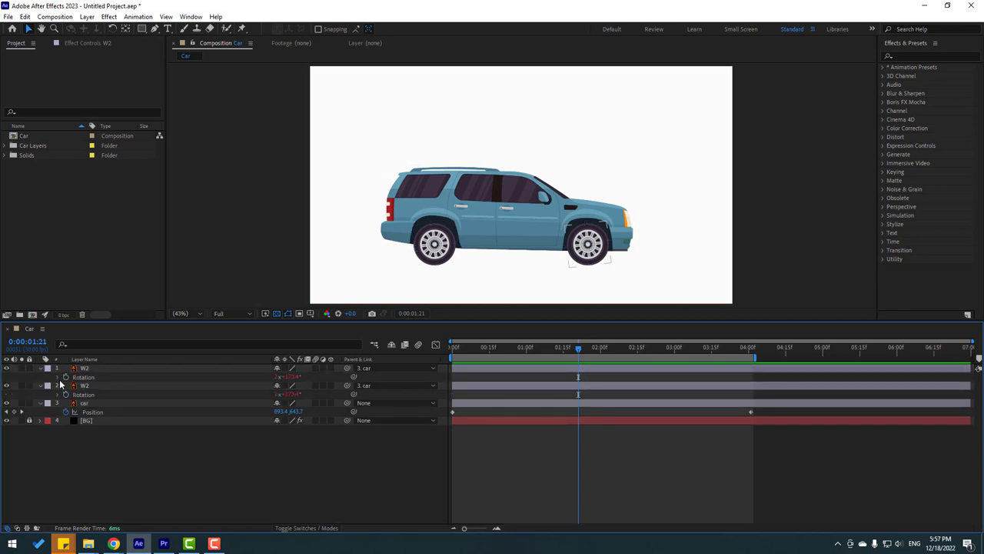
{"action": "left_click", "coordinate": [60, 378]}
{"action": "left_click", "coordinate": [56, 413]}
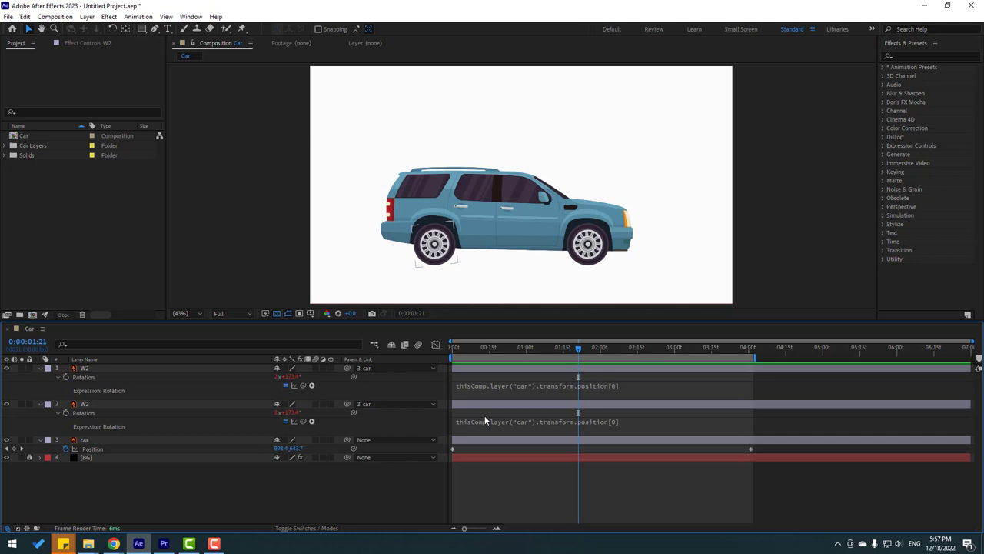
{"action": "left_click", "coordinate": [628, 387]}
{"action": "type", "text": "+10"}
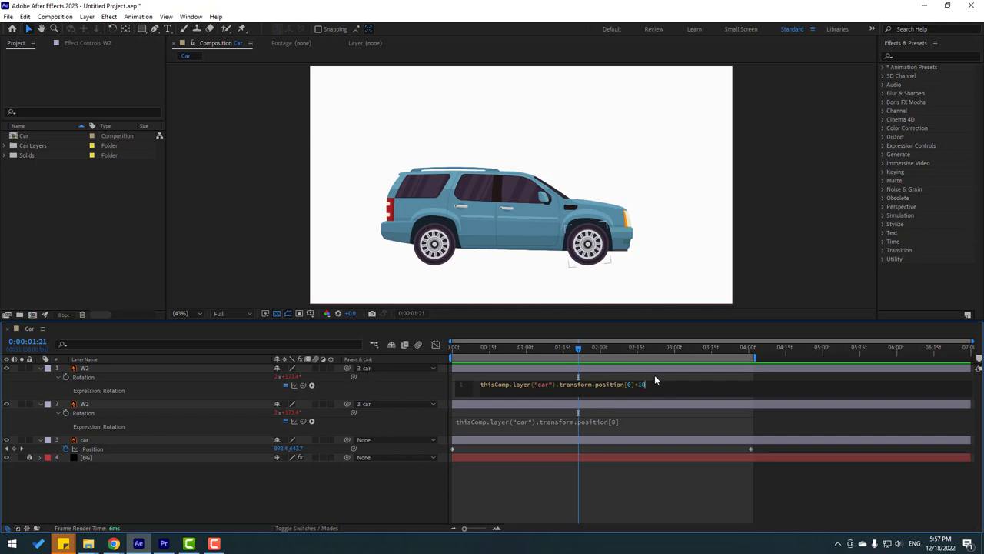
{"action": "left_click", "coordinate": [662, 504]}
{"action": "key", "text": "space"}
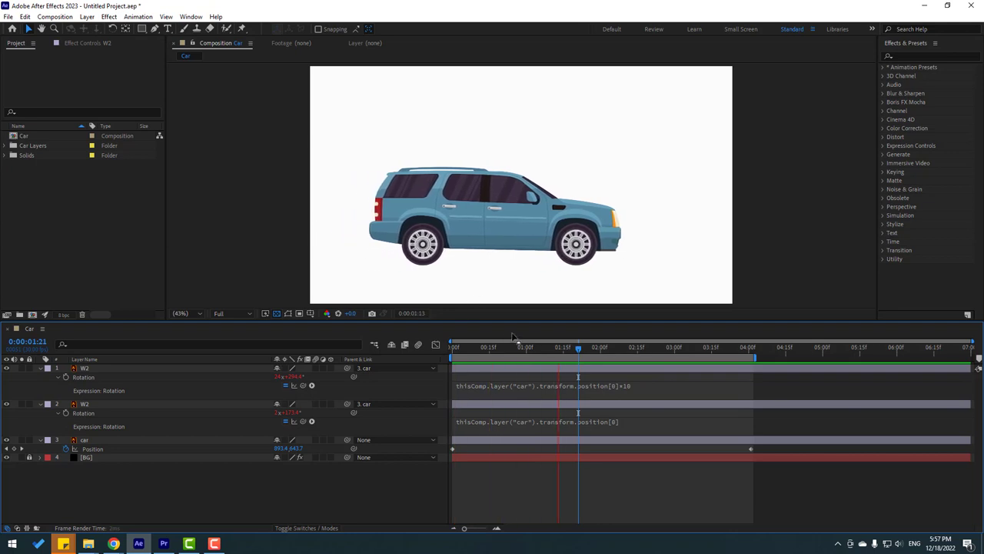
Step: Try -10 and then -200 as the front wheel's position multiplier, previewing each
{"action": "left_click", "coordinate": [571, 369]}
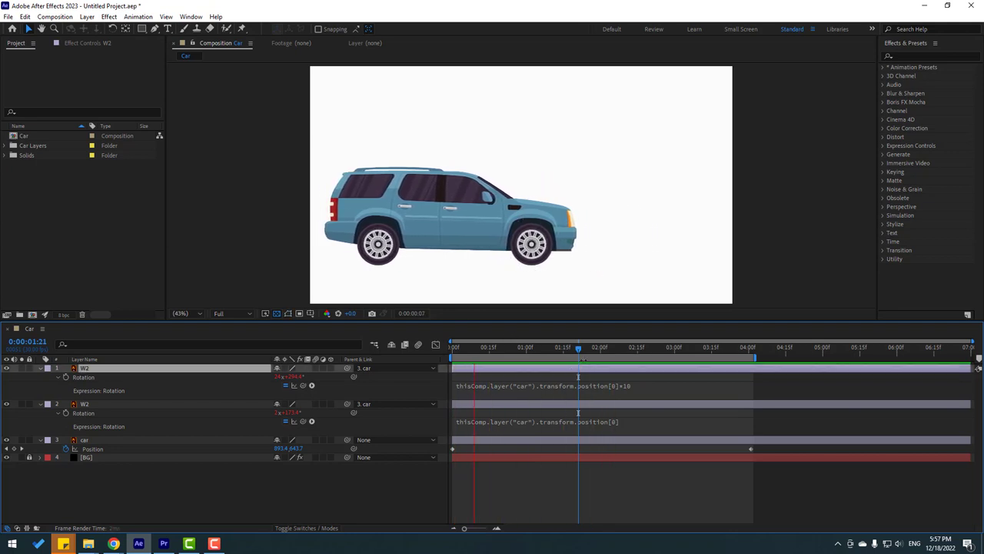
{"action": "left_click", "coordinate": [562, 484]}
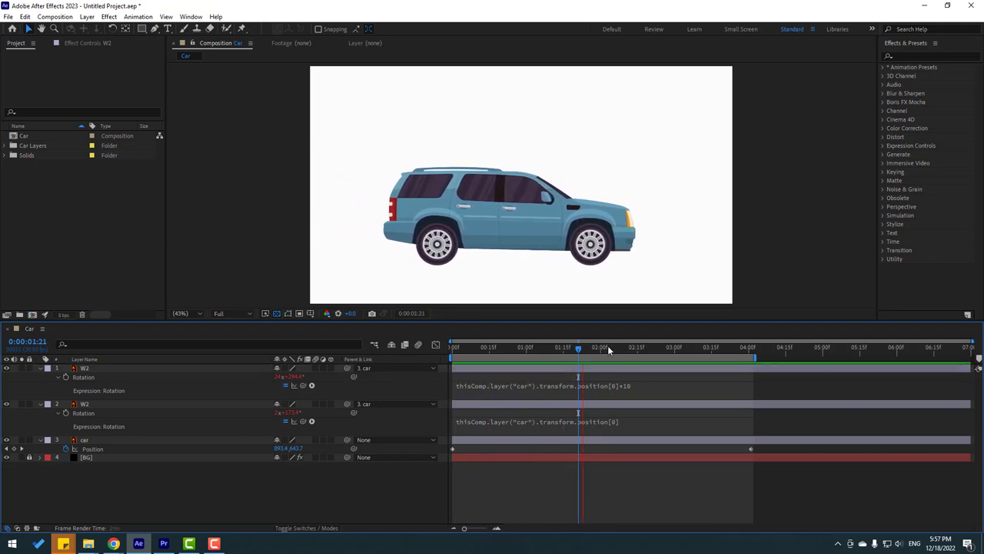
{"action": "left_click", "coordinate": [626, 385]}
{"action": "left_click", "coordinate": [638, 385]}
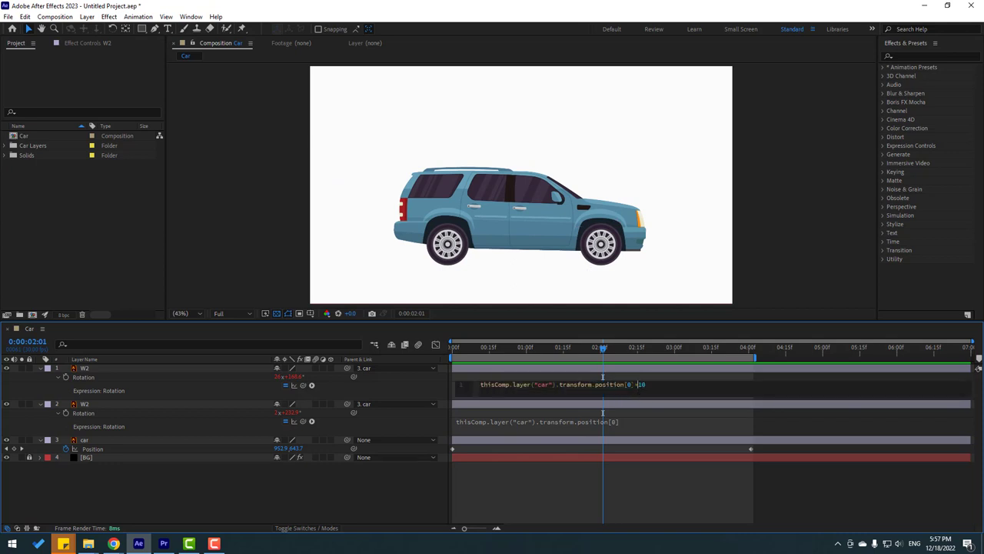
{"action": "type", "text": "-"}
{"action": "left_click", "coordinate": [612, 500]}
{"action": "key", "text": "space"}
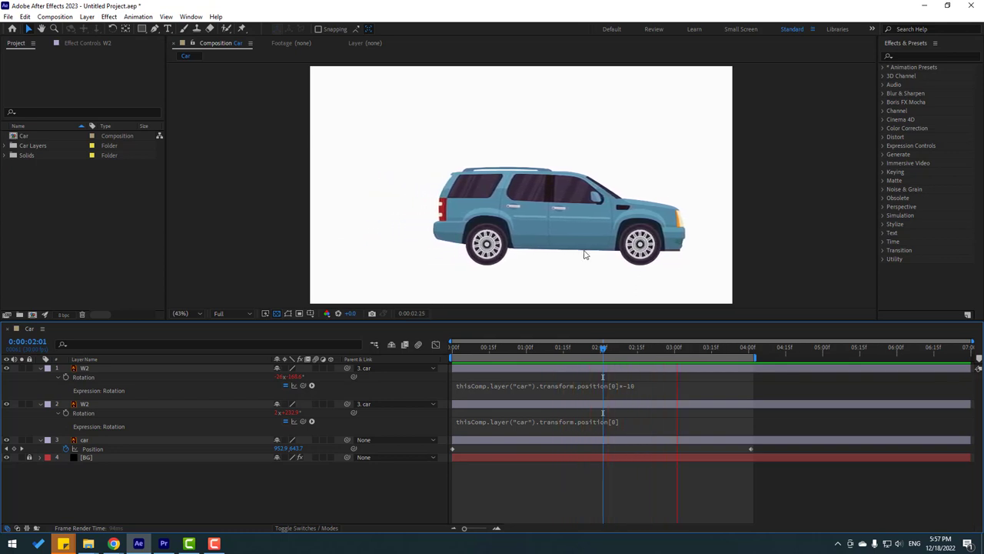
{"action": "left_click", "coordinate": [648, 384]}
{"action": "type", "text": "200"}
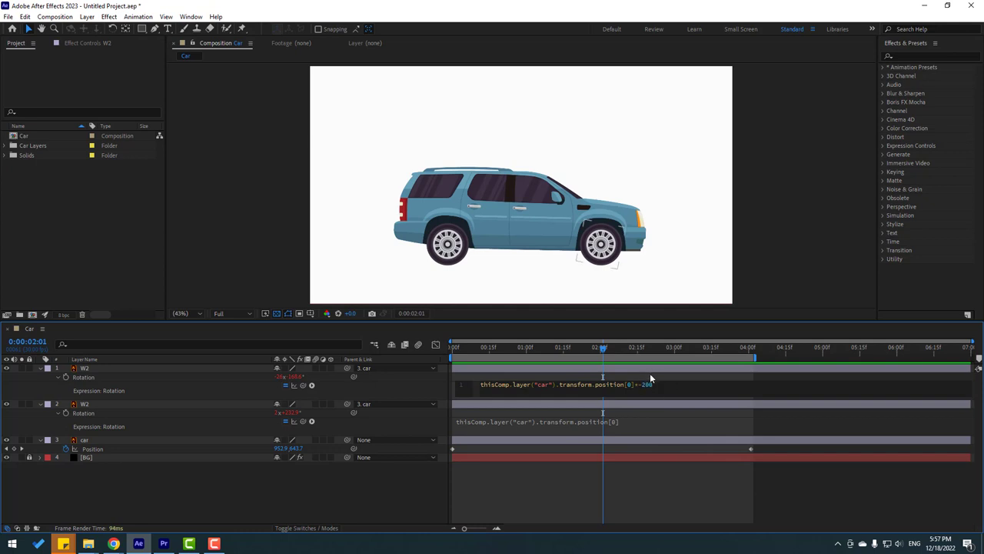
{"action": "key", "text": "KP_Enter"}
{"action": "key", "text": "space"}
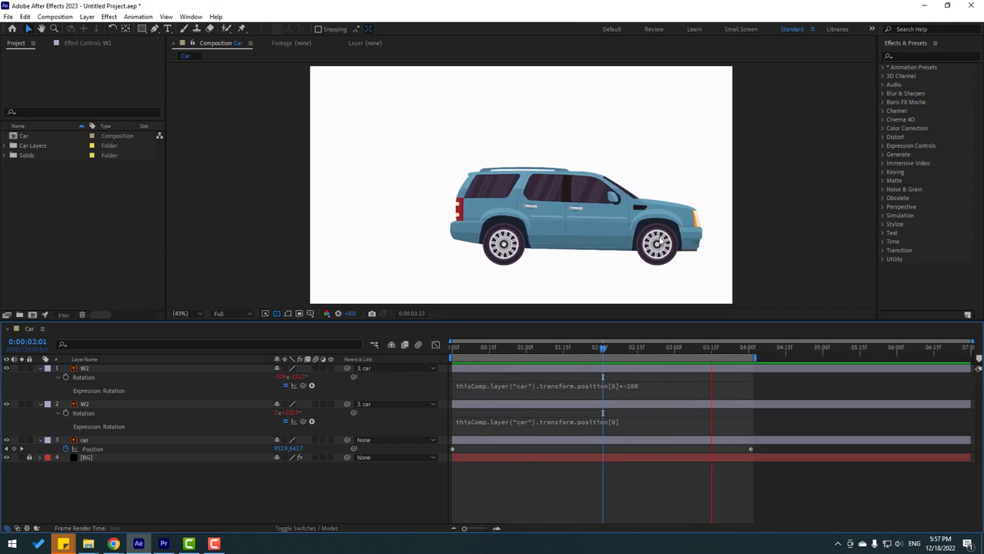
Step: Try -50 and -150, then settle on *-120 for the front wheel's rotation
{"action": "left_click", "coordinate": [628, 385]}
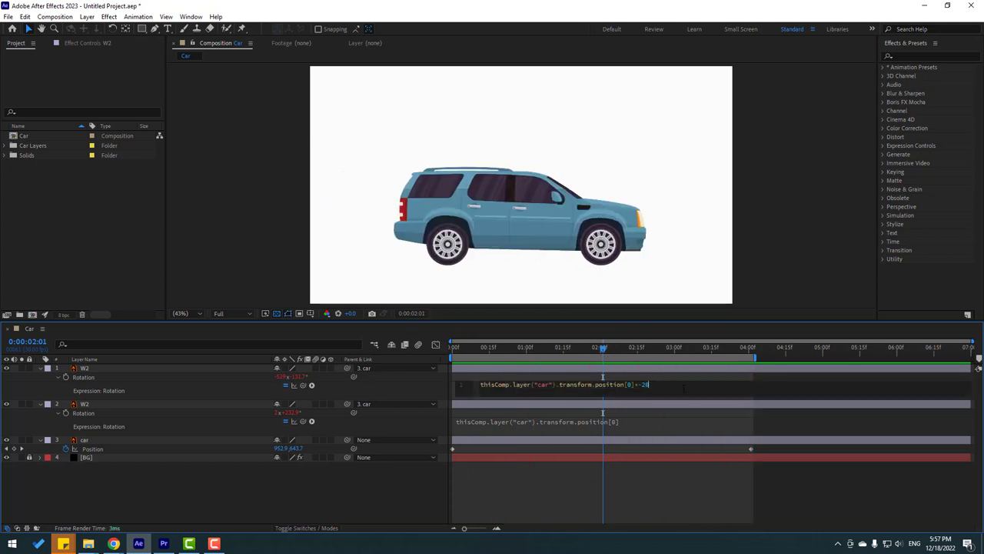
{"action": "type", "text": "-50"}
{"action": "left_click", "coordinate": [638, 374]}
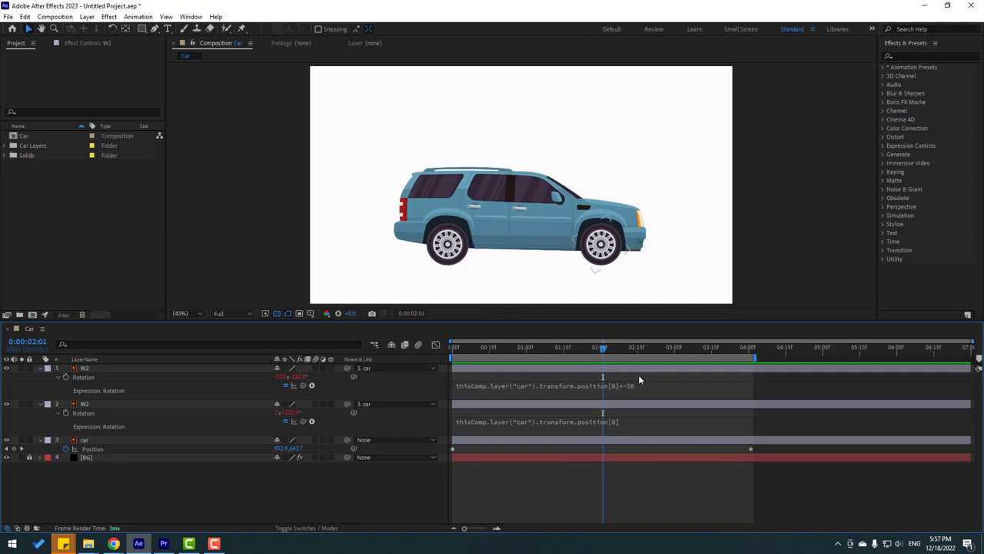
{"action": "key", "text": "space"}
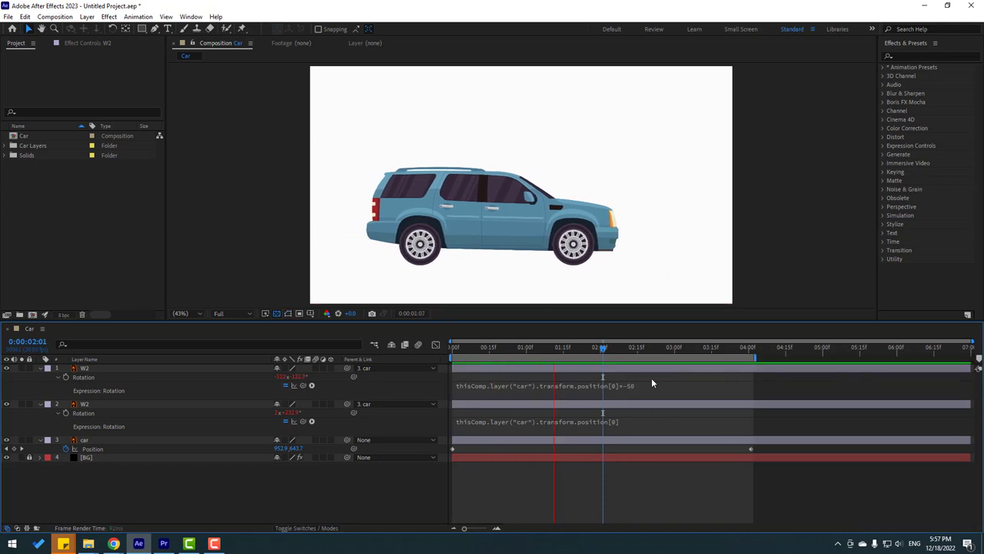
{"action": "left_click", "coordinate": [652, 383]}
{"action": "type", "text": "1"}
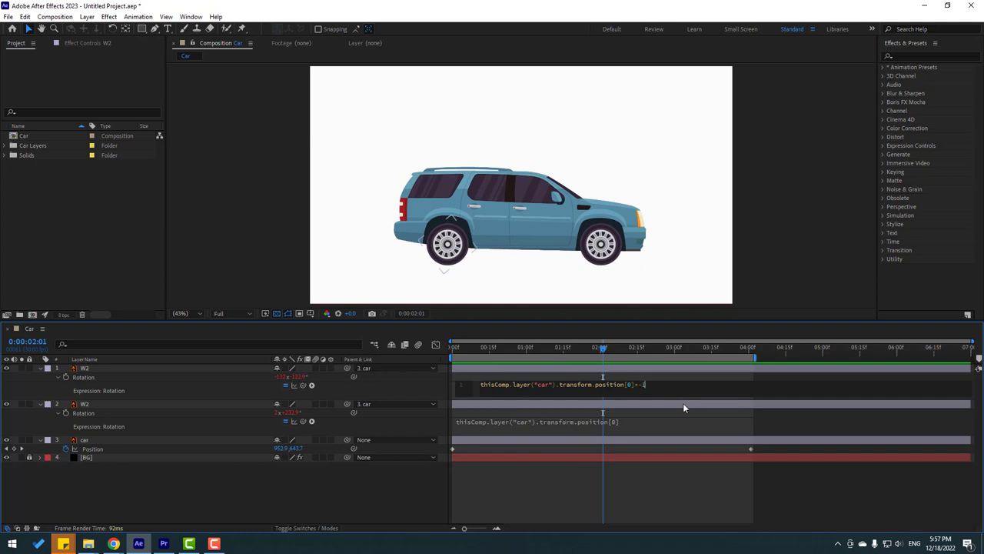
{"action": "left_click", "coordinate": [628, 376]}
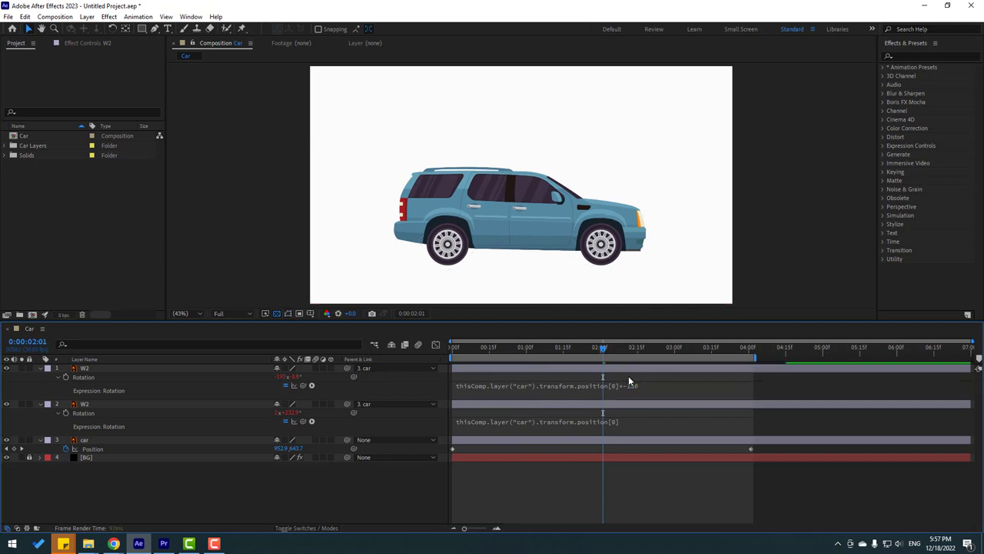
{"action": "key", "text": "space"}
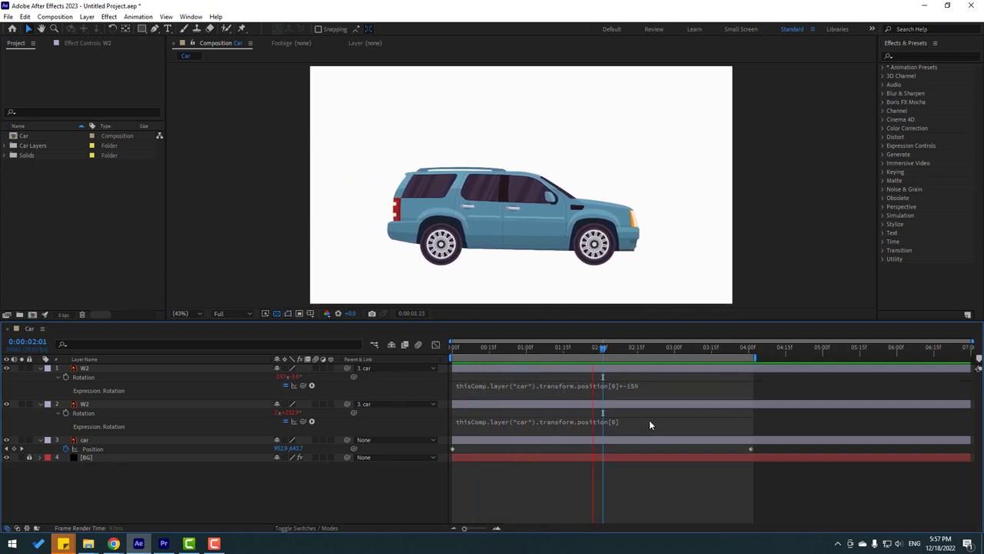
{"action": "left_click", "coordinate": [644, 384]}
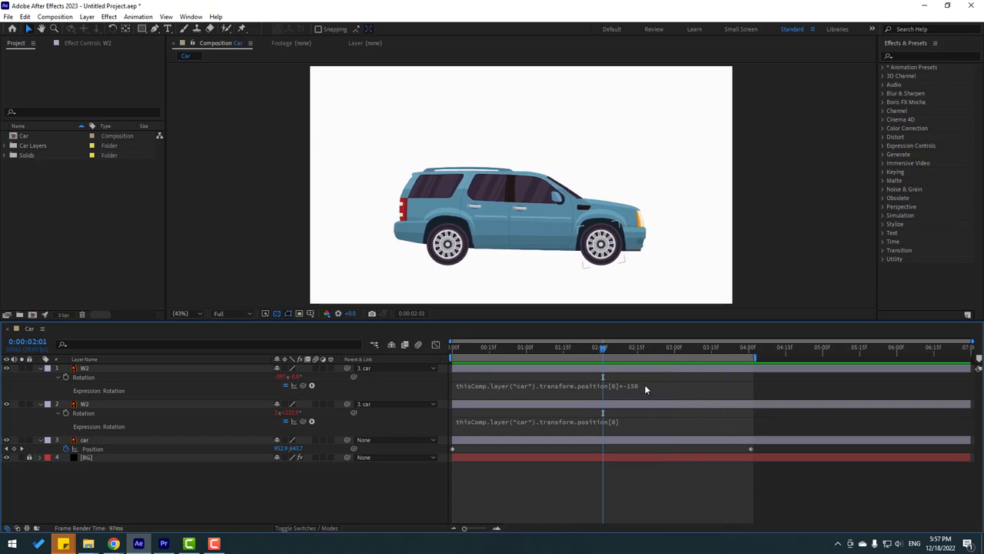
{"action": "key", "text": "BackSpace"}
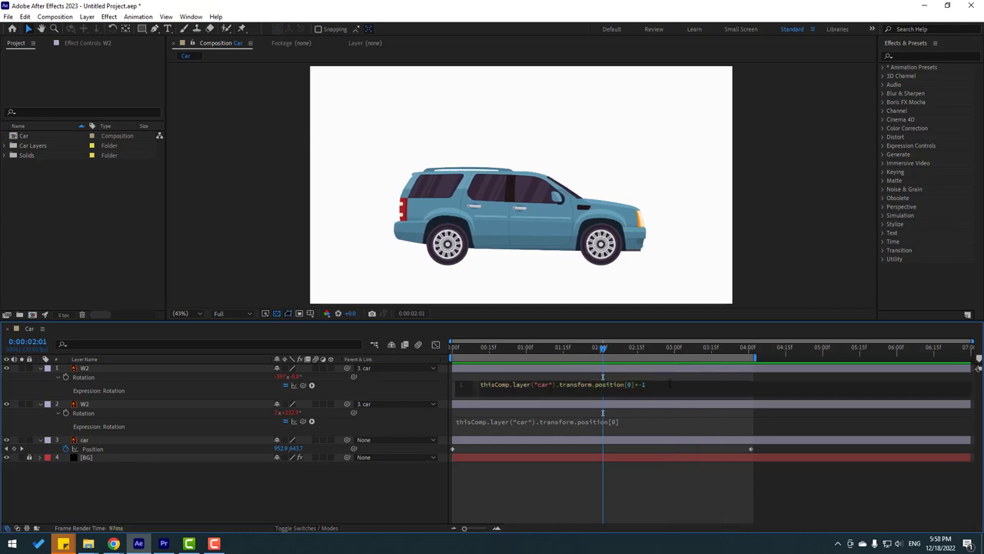
{"action": "left_click", "coordinate": [645, 383]}
{"action": "type", "text": "20"}
{"action": "left_click", "coordinate": [634, 380]}
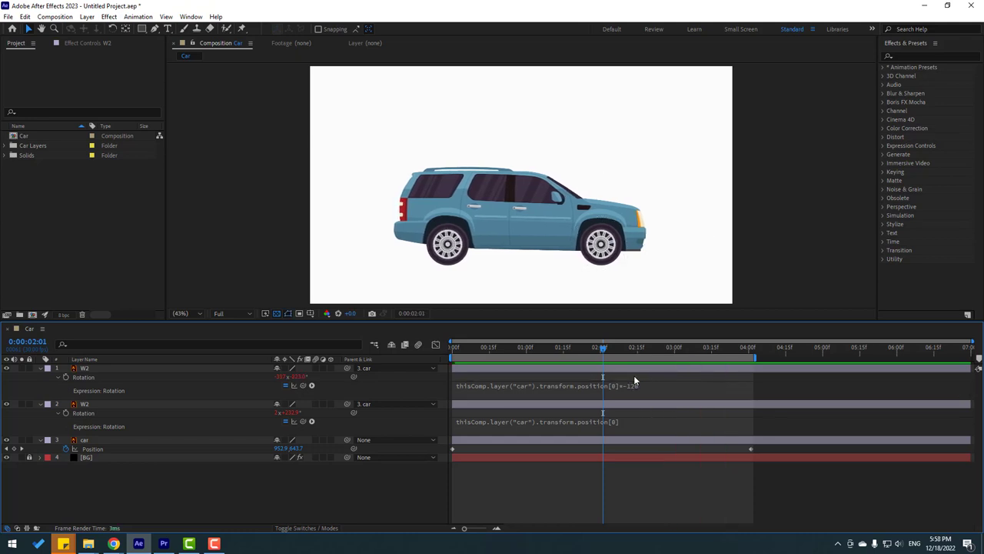
{"action": "key", "text": "space"}
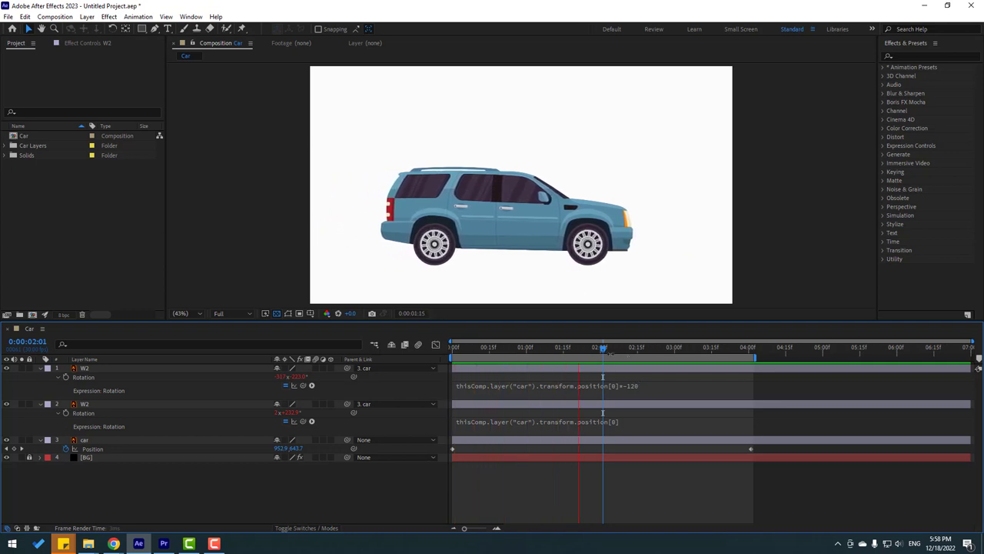
Step: Add *-120 after position[0] in the rear wheel's Rotation expression and preview
{"action": "left_click", "coordinate": [135, 439]}
{"action": "left_click", "coordinate": [83, 405]}
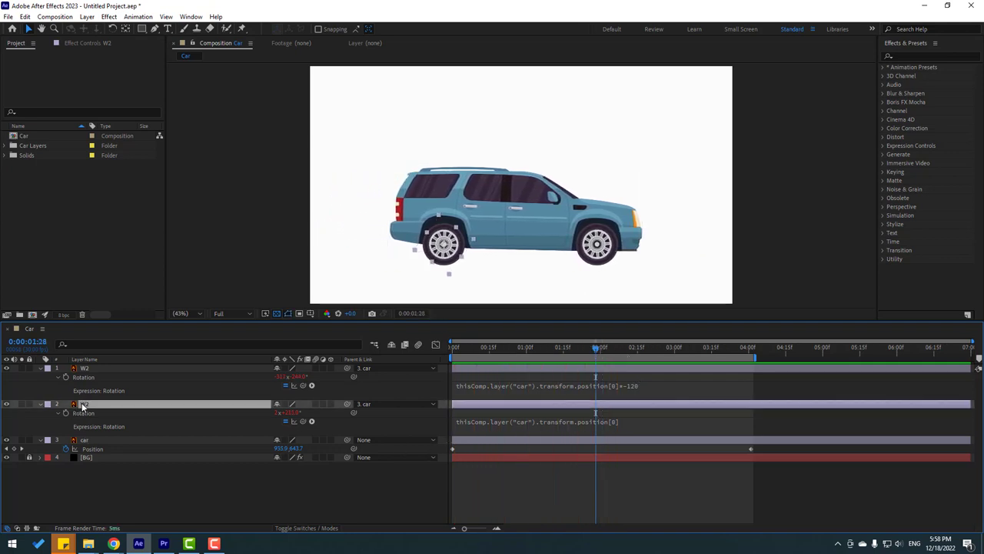
{"action": "left_click", "coordinate": [635, 423]}
{"action": "type", "text": "*-120"}
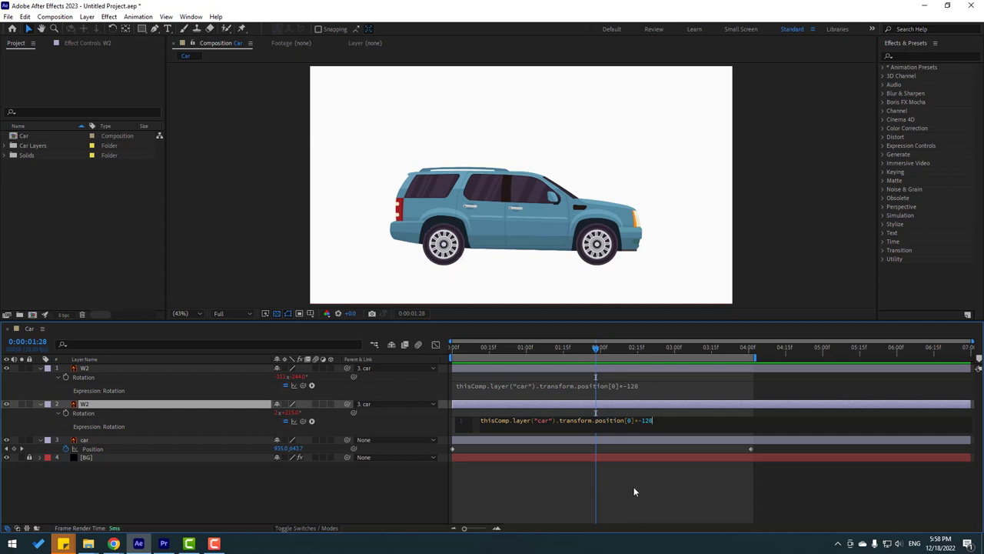
{"action": "left_click", "coordinate": [632, 486]}
{"action": "key", "text": "space"}
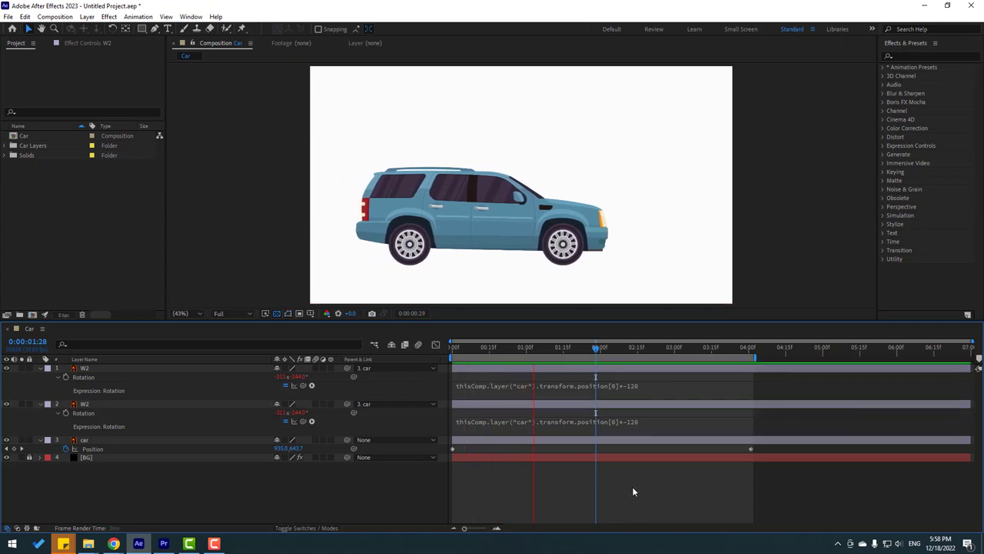